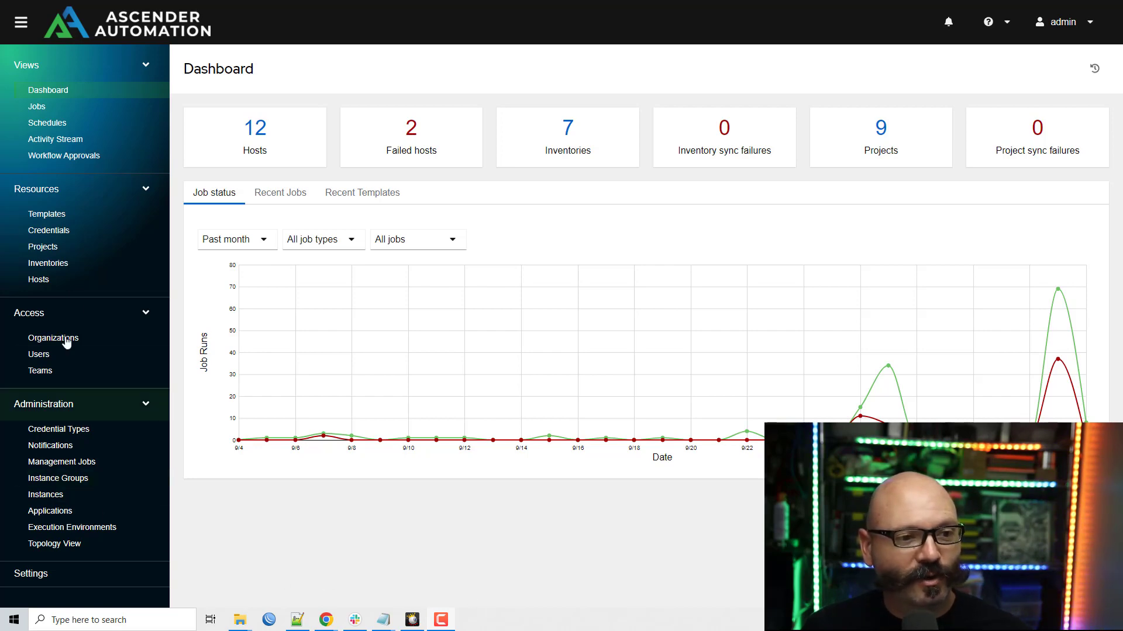
Step: Sort the job templates by name in descending order and launch the set_stats test workflow
{"action": "left_click", "coordinate": [99, 219]}
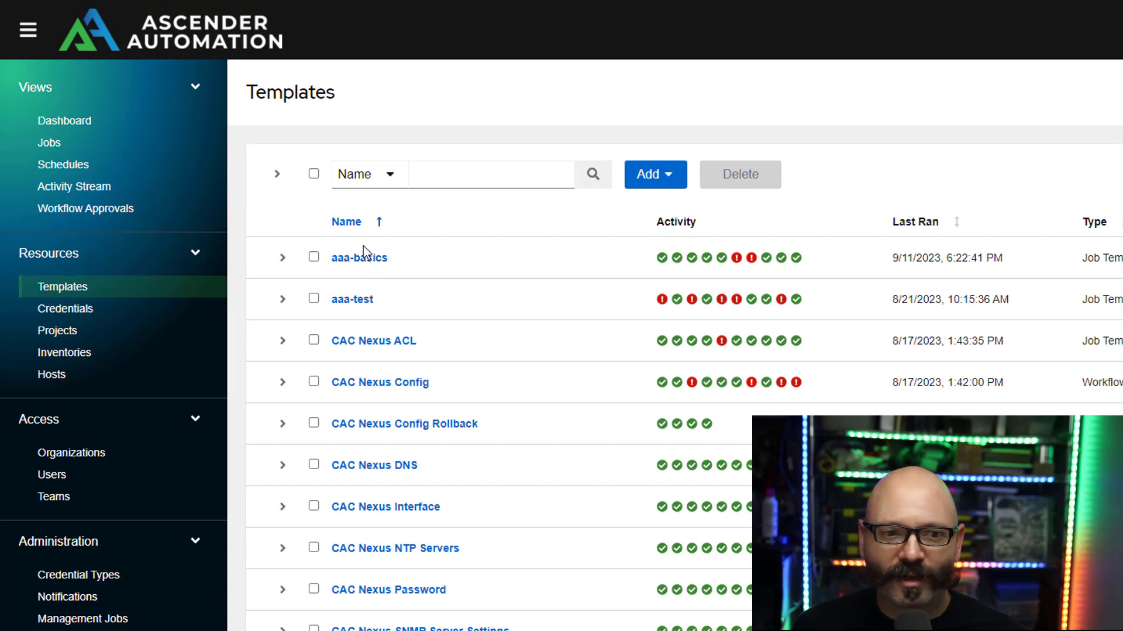
{"action": "left_click", "coordinate": [351, 223]}
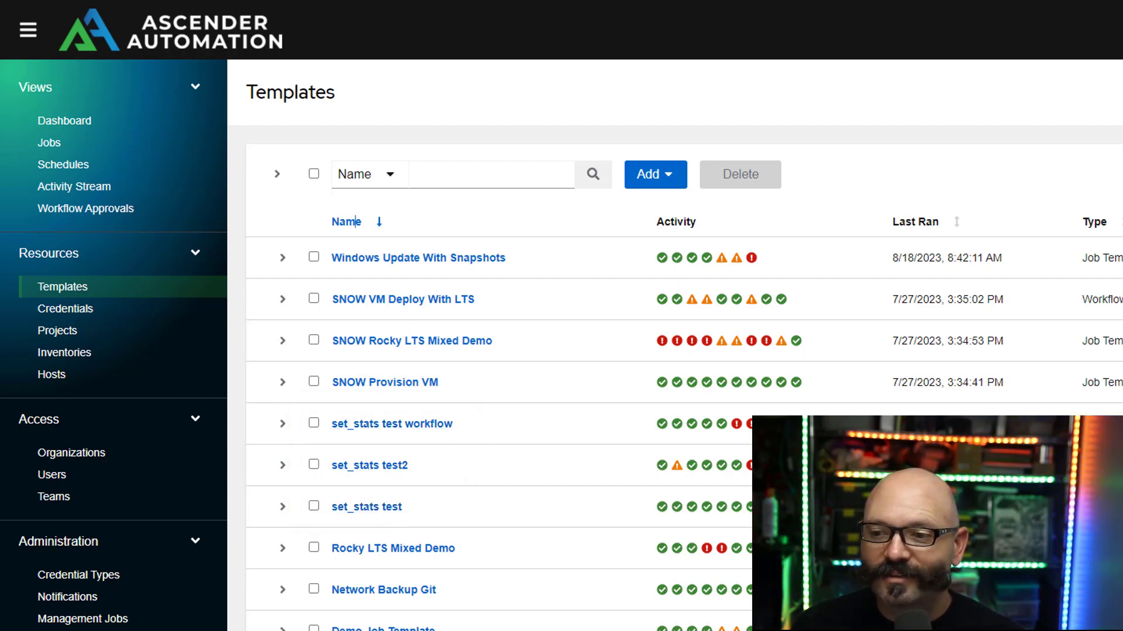
{"action": "scroll", "coordinate": [356, 222], "scroll_direction": "down", "scroll_amount": 1}
{"action": "left_click", "coordinate": [392, 423]}
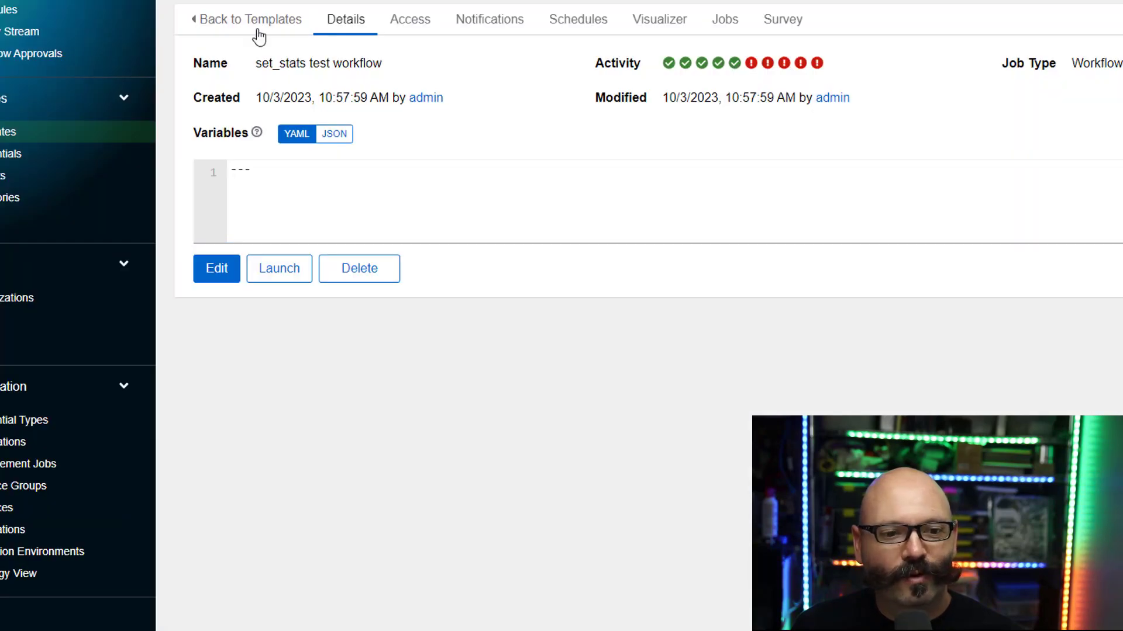
{"action": "left_click", "coordinate": [280, 285]}
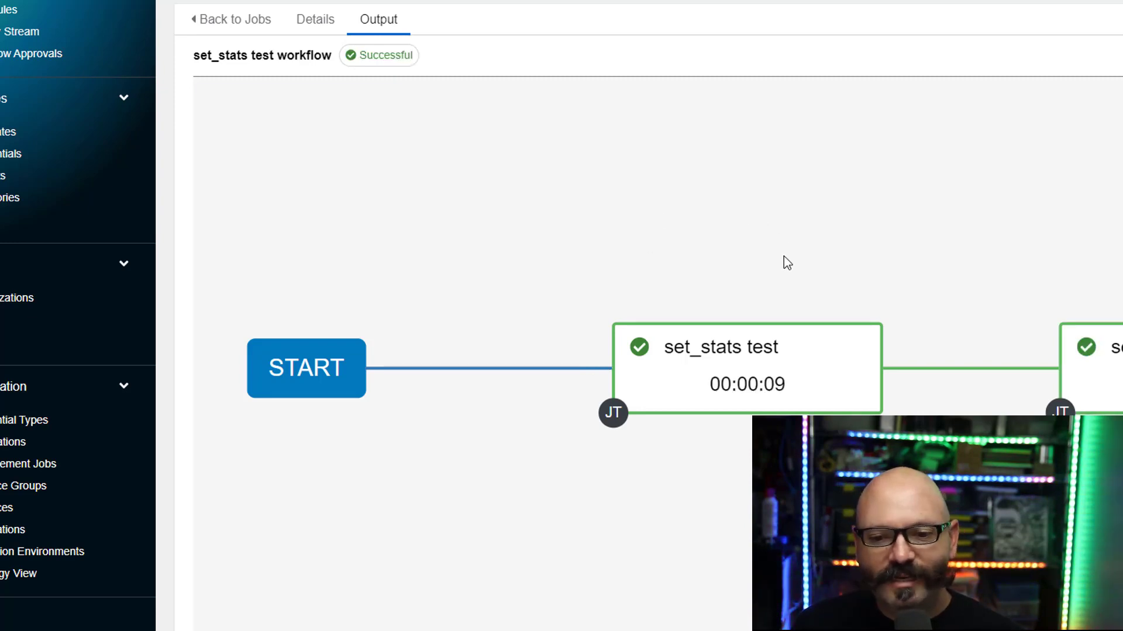
Step: Open the set_stats test node of the workflow run and review its job details and task output
{"action": "mouse_move", "coordinate": [728, 347]}
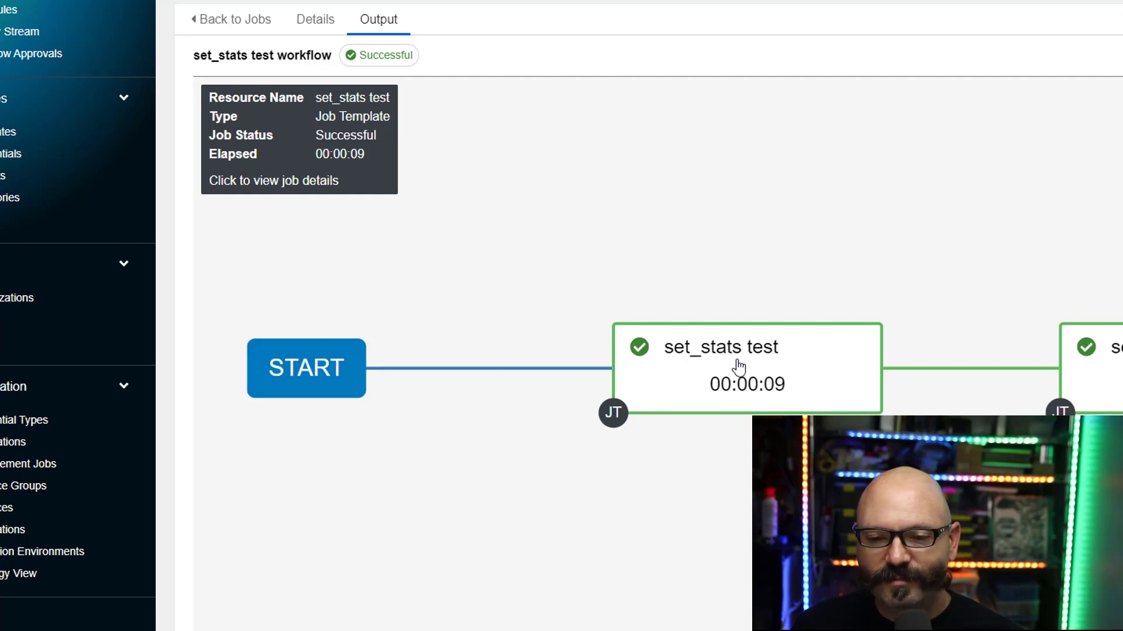
{"action": "left_click", "coordinate": [738, 367]}
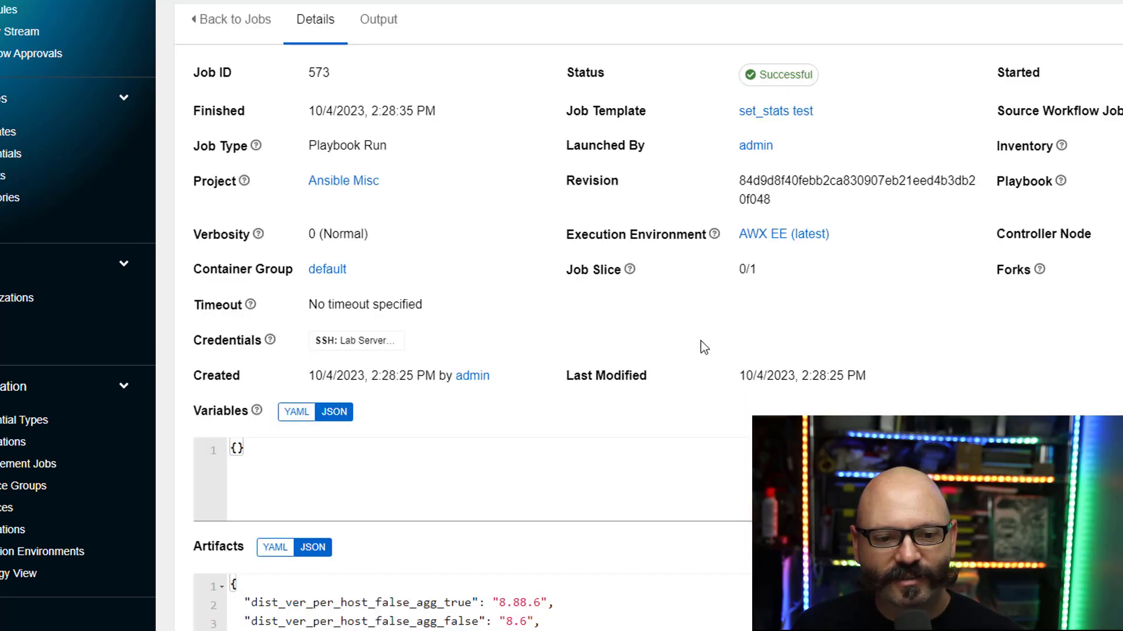
{"action": "scroll", "coordinate": [696, 345], "scroll_direction": "down", "scroll_amount": 1}
{"action": "scroll", "coordinate": [682, 345], "scroll_direction": "up", "scroll_amount": 1}
{"action": "left_click", "coordinate": [394, 23]}
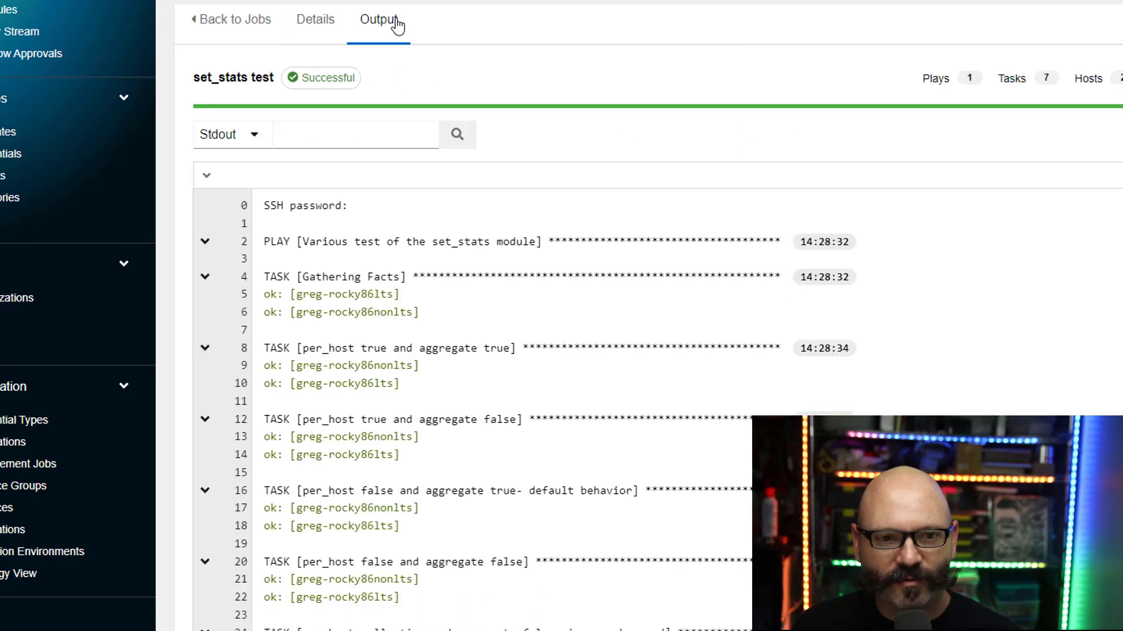
{"action": "scroll", "coordinate": [556, 282], "scroll_direction": "down", "scroll_amount": 3}
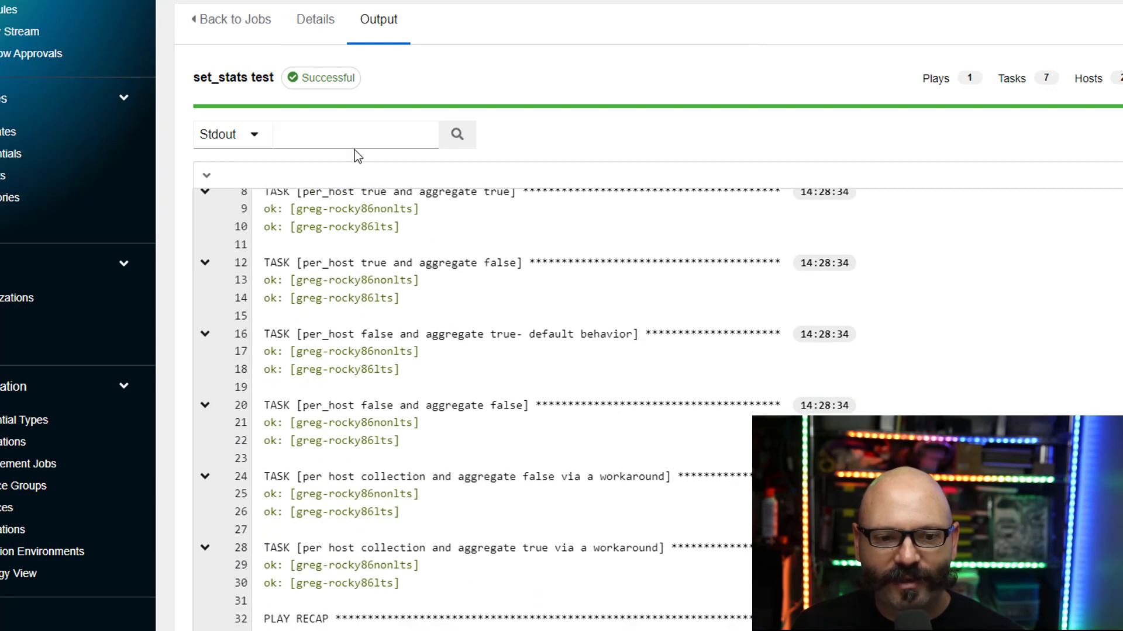
{"action": "scroll", "coordinate": [413, 310], "scroll_direction": "up", "scroll_amount": 3}
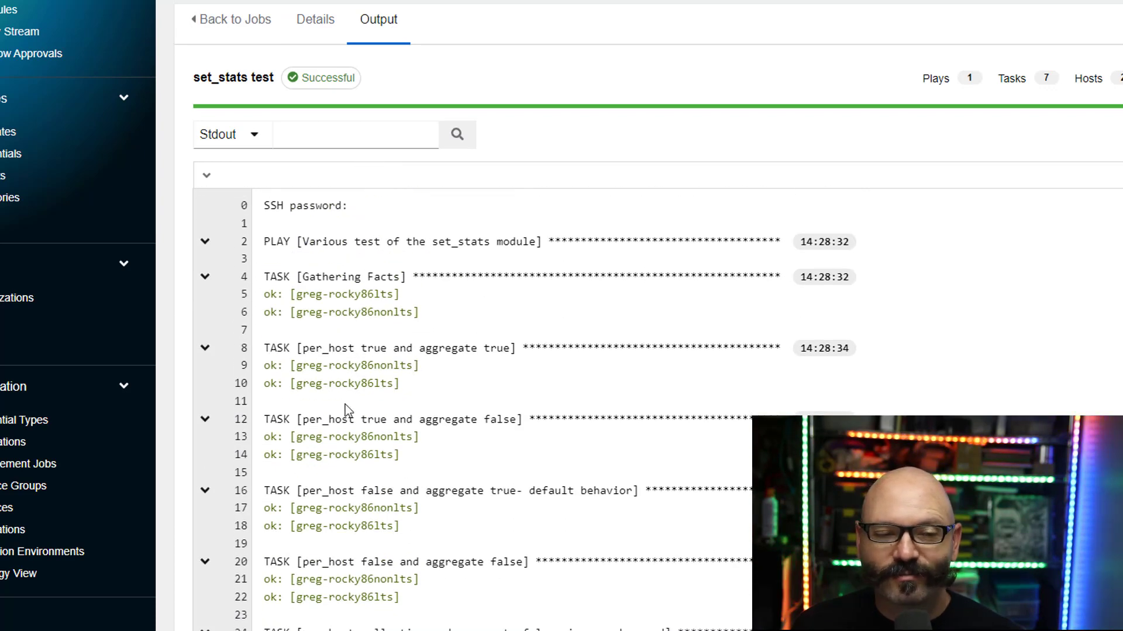
{"action": "scroll", "coordinate": [401, 257], "scroll_direction": "down", "scroll_amount": 3}
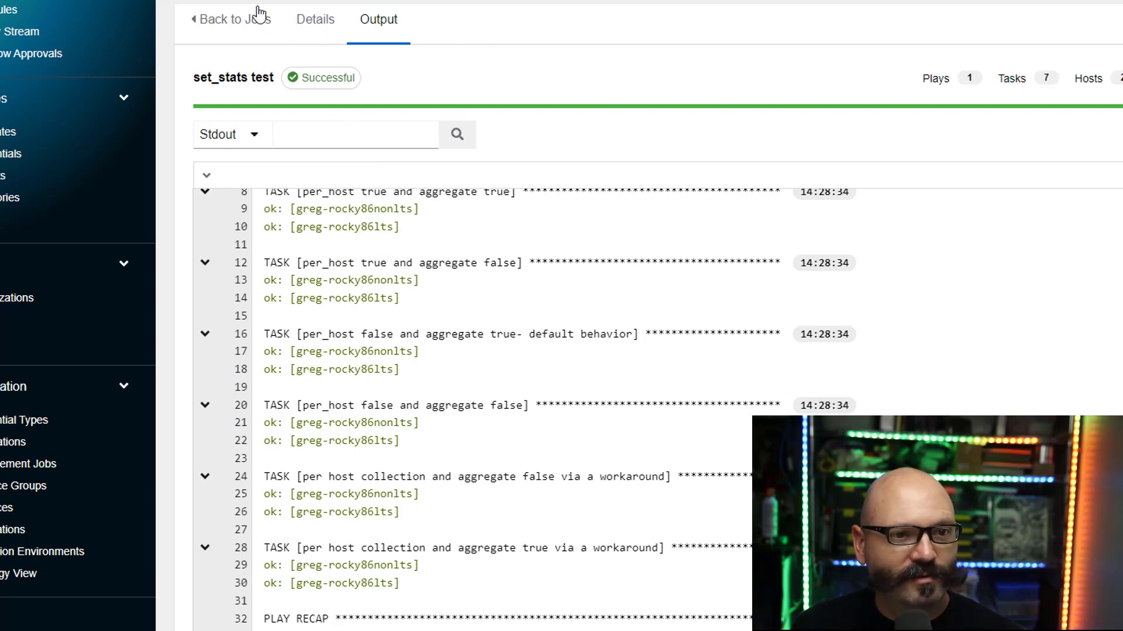
Step: Open the most recent set_stats test2 job from the jobs list and review its output
{"action": "left_click", "coordinate": [235, 19]}
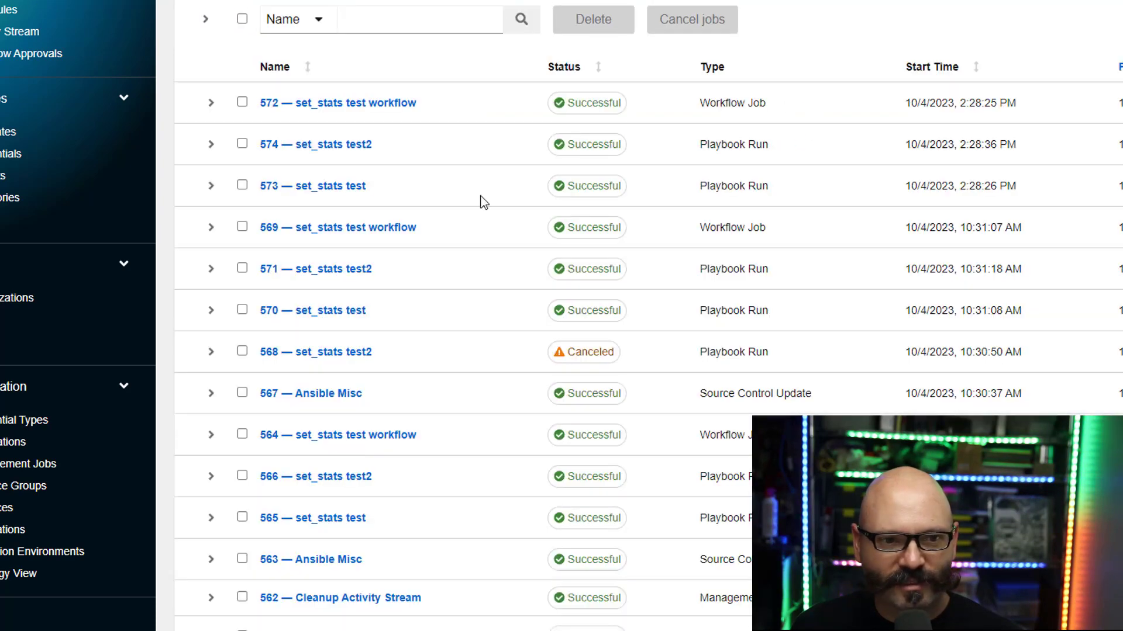
{"action": "left_click", "coordinate": [330, 145]}
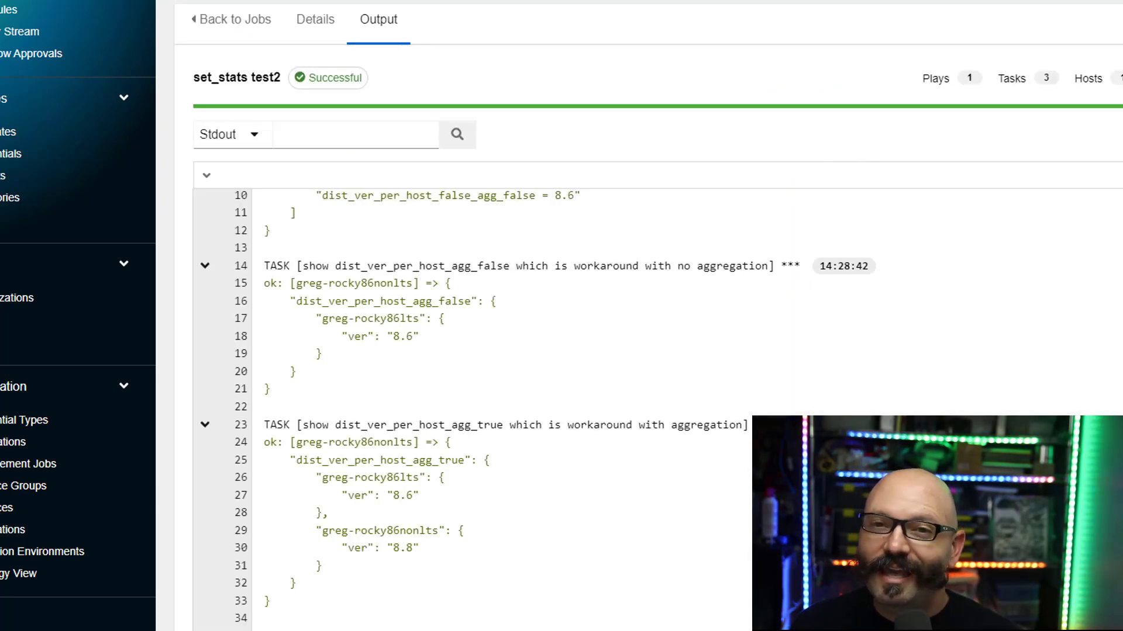
{"action": "scroll", "coordinate": [1052, 369], "scroll_direction": "up", "scroll_amount": 3}
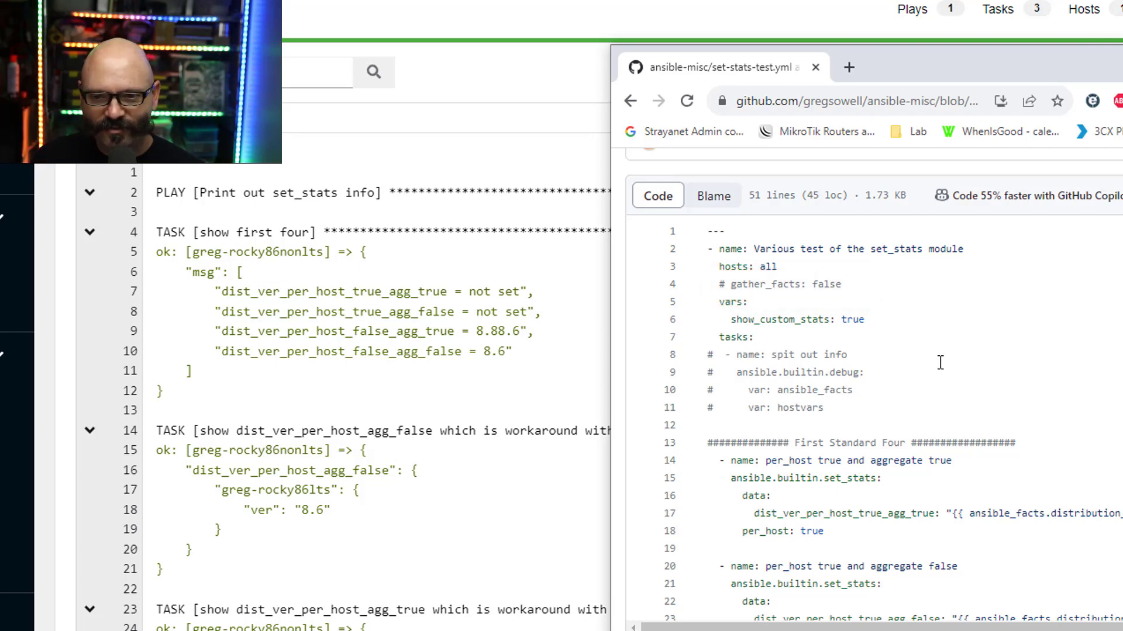
Step: Look over set-stats-test.yml on GitHub and read the aggregate, data and per_host parameters in the Ansible set_stats module documentation
{"action": "scroll", "coordinate": [943, 366], "scroll_direction": "down", "scroll_amount": 3}
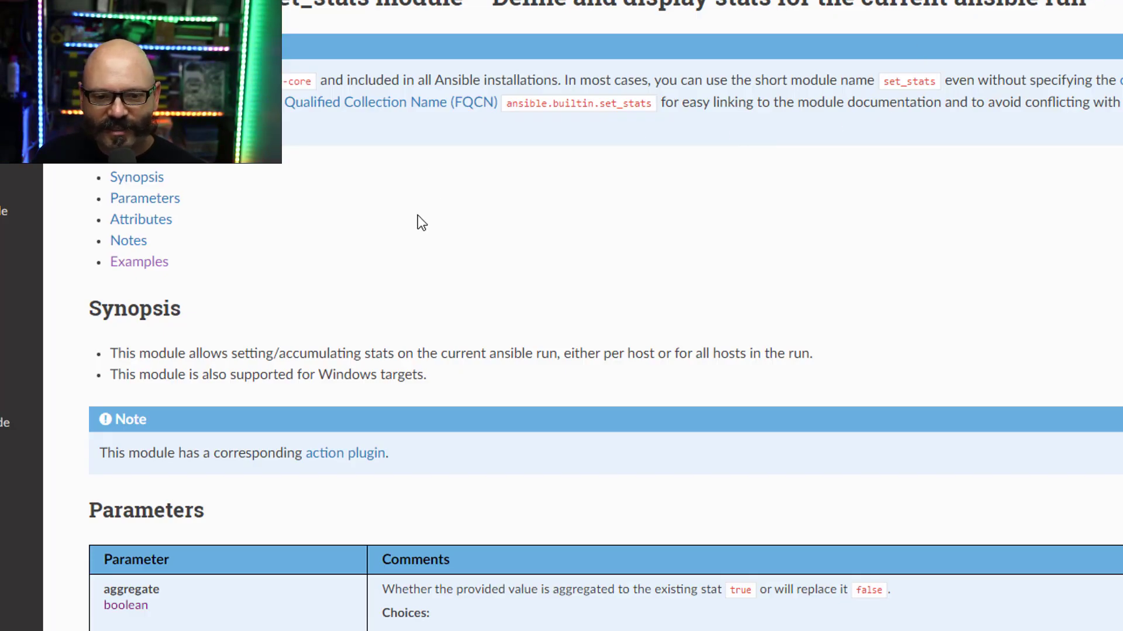
{"action": "scroll", "coordinate": [417, 215], "scroll_direction": "down", "scroll_amount": 2}
{"action": "scroll", "coordinate": [418, 215], "scroll_direction": "down", "scroll_amount": 6}
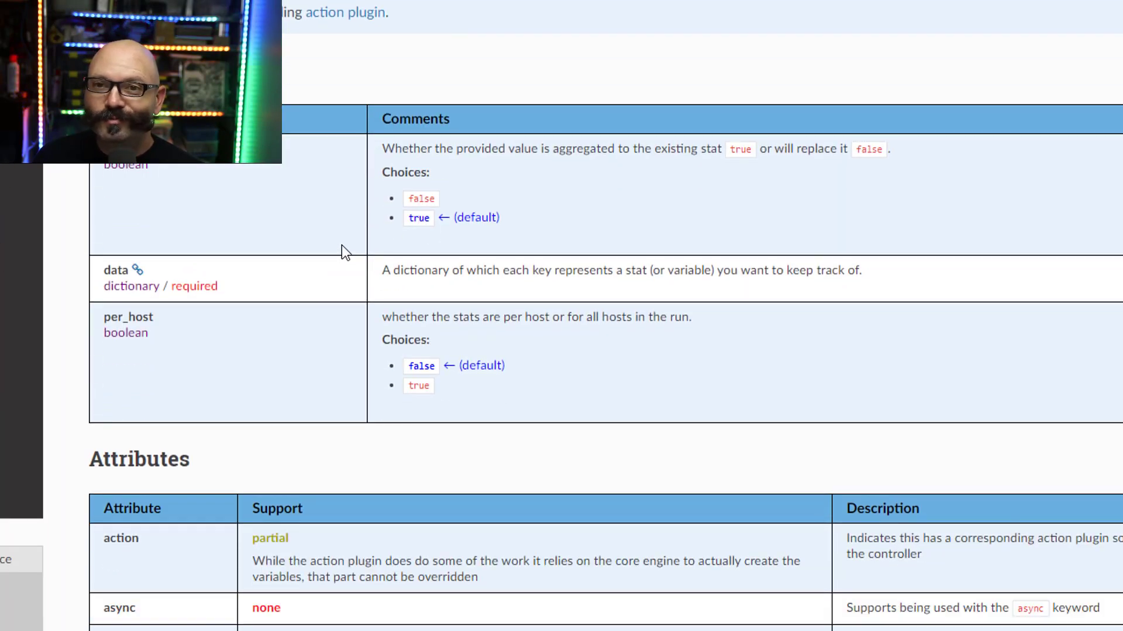
{"action": "scroll", "coordinate": [343, 245], "scroll_direction": "down", "scroll_amount": 2}
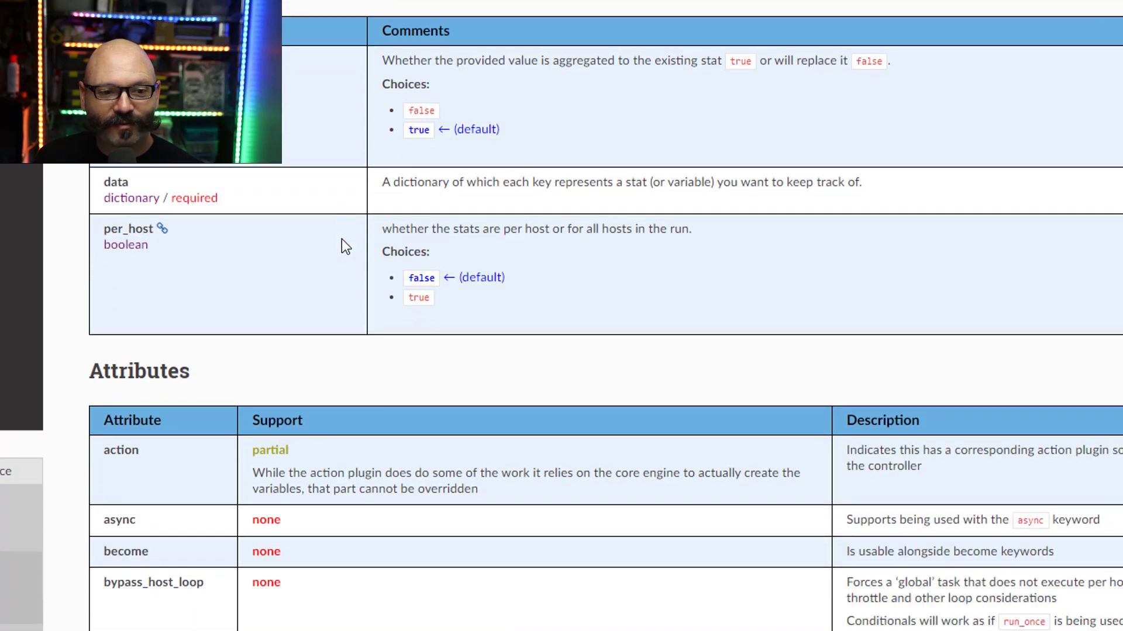
{"action": "scroll", "coordinate": [197, 360], "scroll_direction": "up", "scroll_amount": 1}
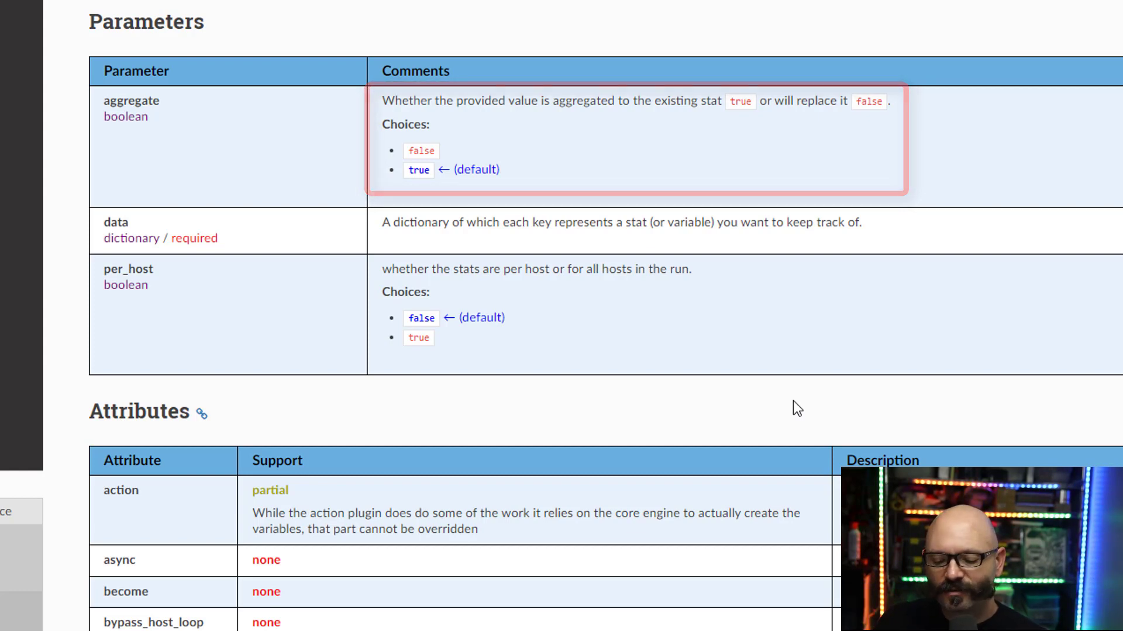
Step: Return to set-stats-test.yml on GitHub and highlight the dist_ver_per_host_true_agg_true key and the per_host setting of the next task
{"action": "key", "text": "alt+Tab"}
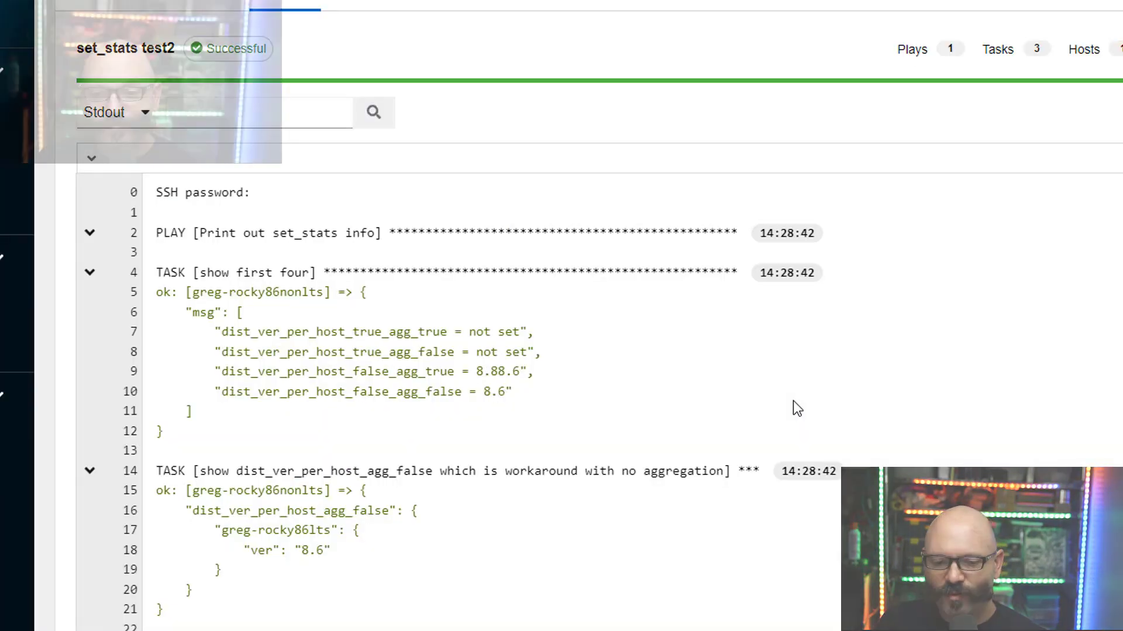
{"action": "key", "text": "alt+Tab"}
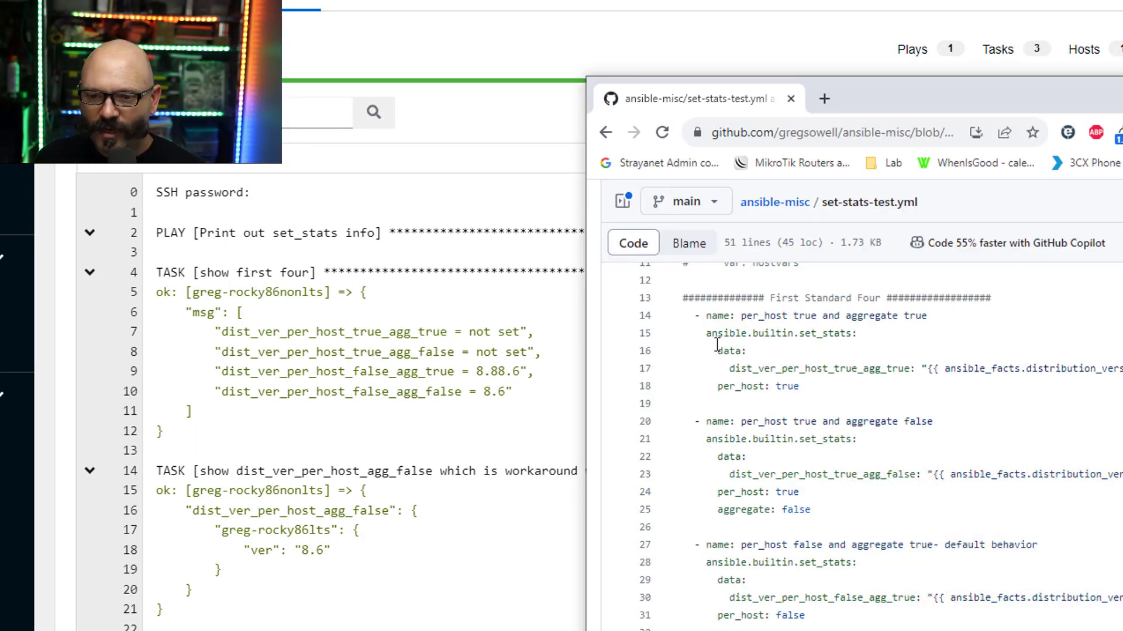
{"action": "left_click_drag", "start_coordinate": [804, 329], "coordinate": [857, 333]}
{"action": "left_click_drag", "start_coordinate": [617, 350], "coordinate": [809, 368]}
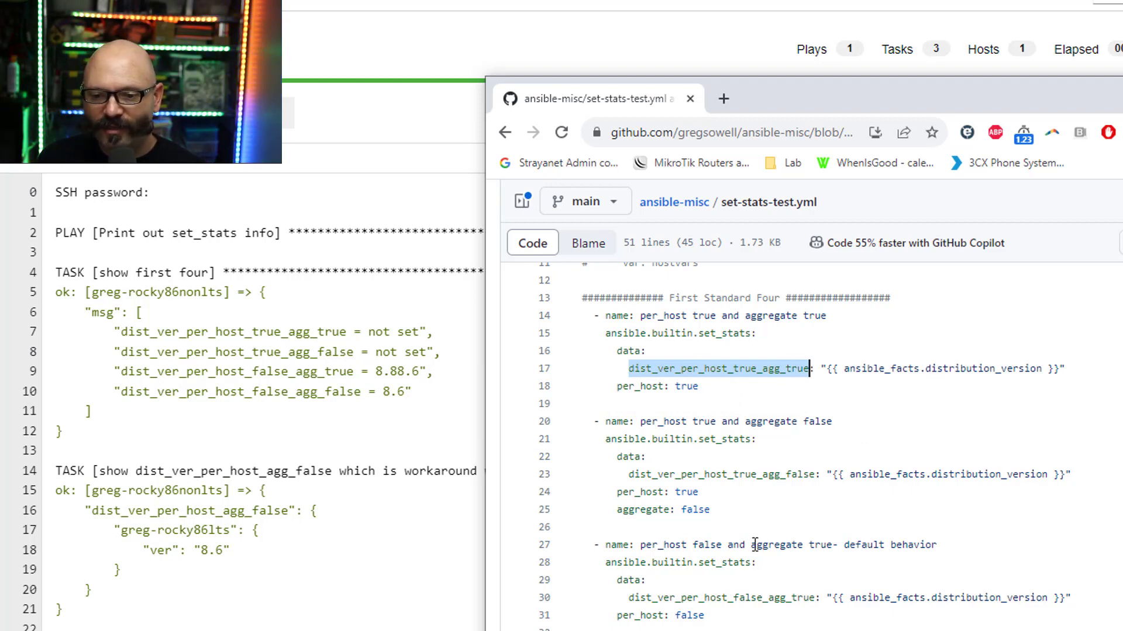
{"action": "mouse_move", "coordinate": [621, 492]}
{"action": "left_mouse_down"}
{"action": "mouse_move", "coordinate": [711, 513]}
{"action": "mouse_move", "coordinate": [708, 498]}
{"action": "left_mouse_up"}
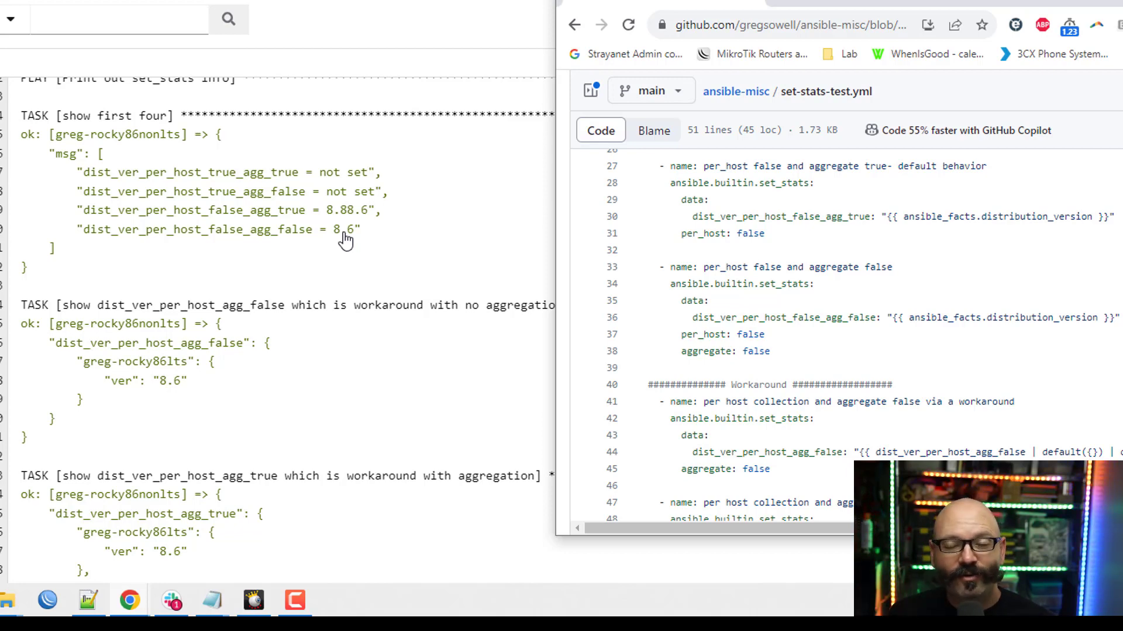
Step: Examine the two Workaround tasks in set-stats-test.yml, including the full default and combine expressions
{"action": "scroll", "coordinate": [802, 295], "scroll_direction": "down", "scroll_amount": 2}
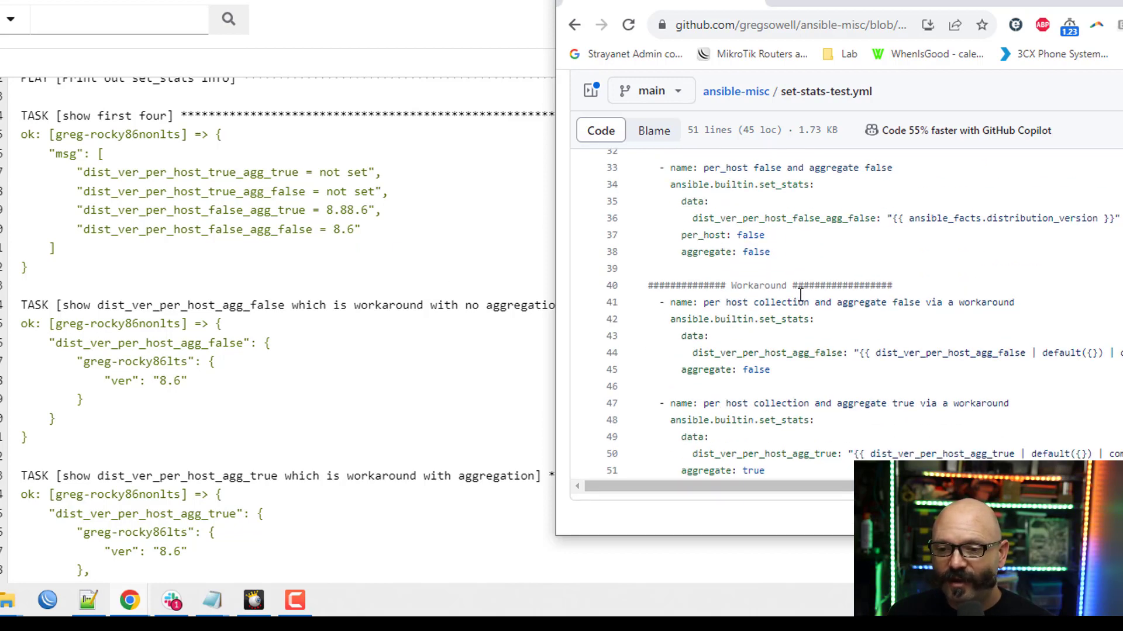
{"action": "scroll", "coordinate": [429, 418], "scroll_direction": "down", "scroll_amount": 3}
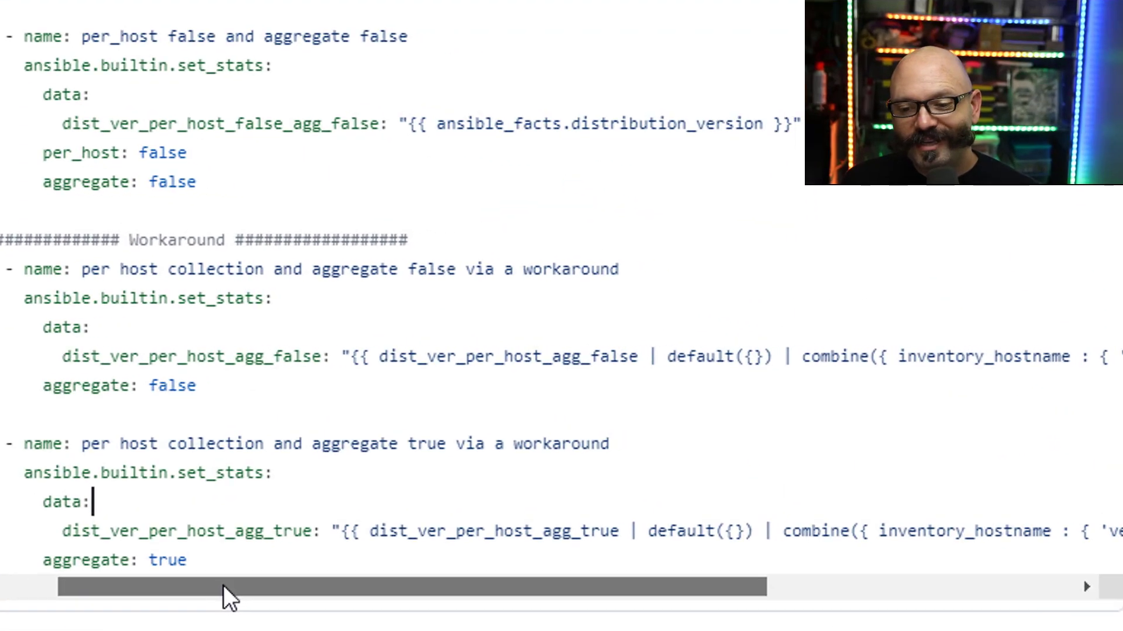
{"action": "left_click_drag", "start_coordinate": [699, 476], "coordinate": [724, 478]}
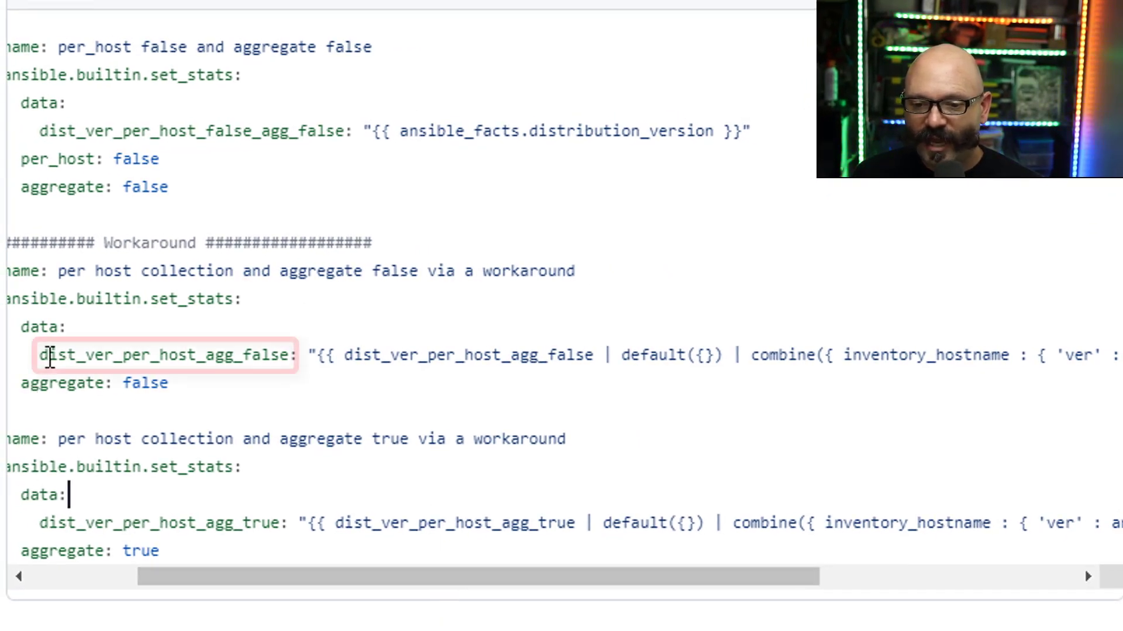
{"action": "left_click_drag", "start_coordinate": [366, 577], "coordinate": [515, 578]}
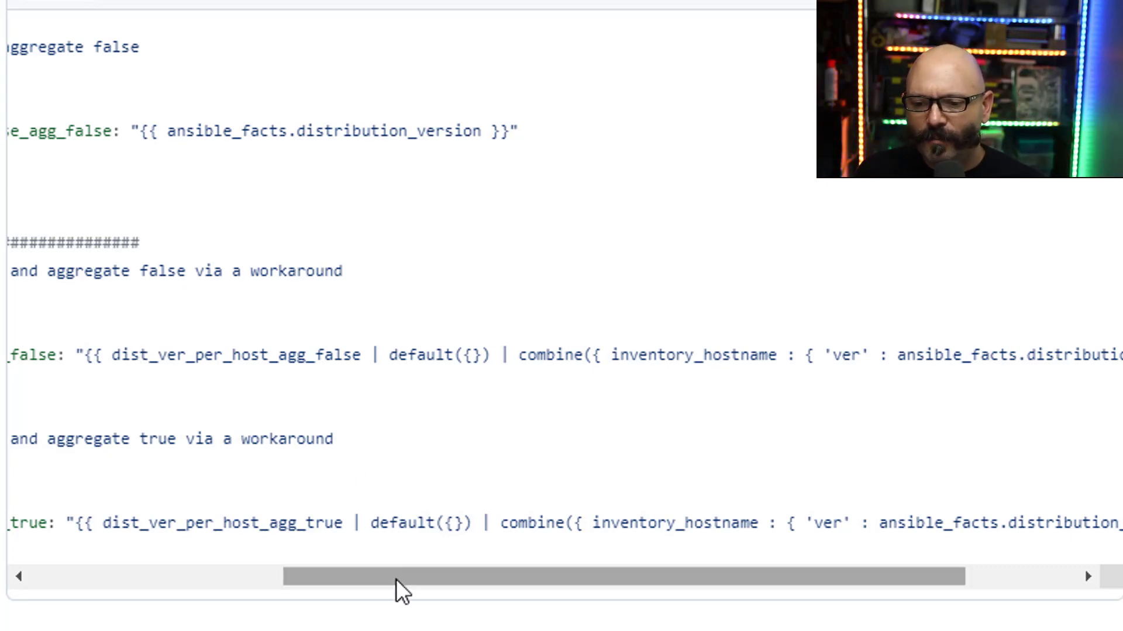
{"action": "left_click_drag", "start_coordinate": [401, 582], "coordinate": [537, 584]}
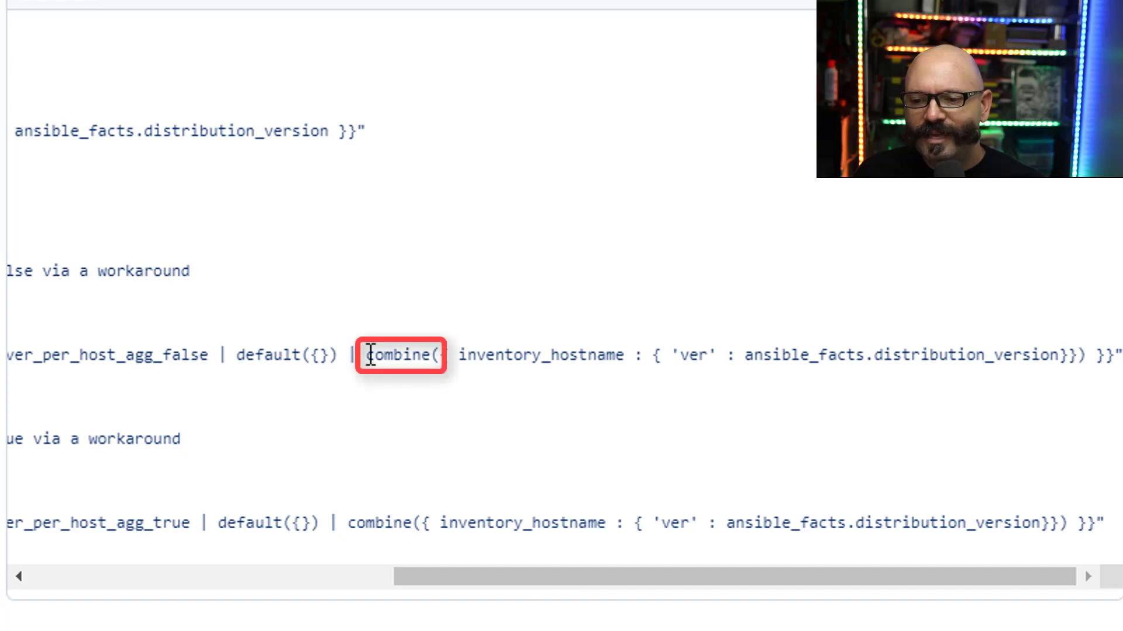